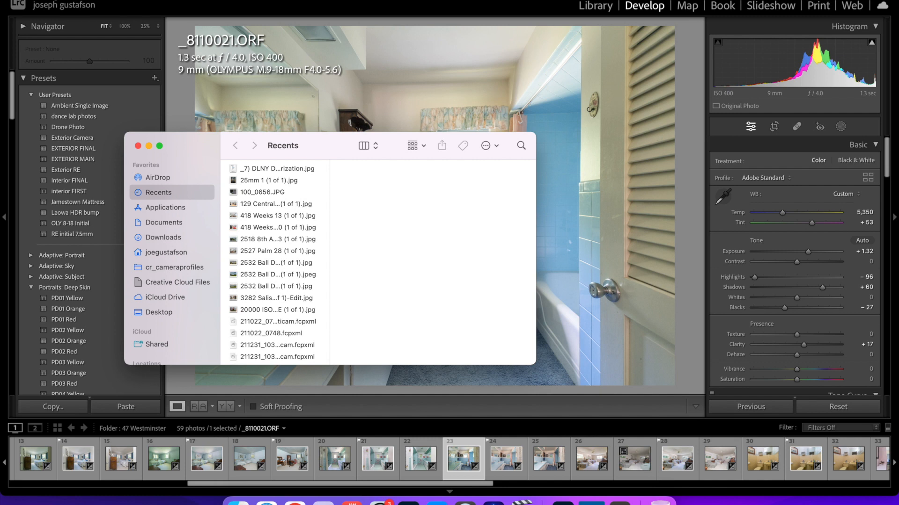
Browse the Realtors folder on the RAVPOWER drive into a realtor's property folder to view its file organisation, and close the Finder window
scroll(147, 324, "down", 3)
left_click(162, 323)
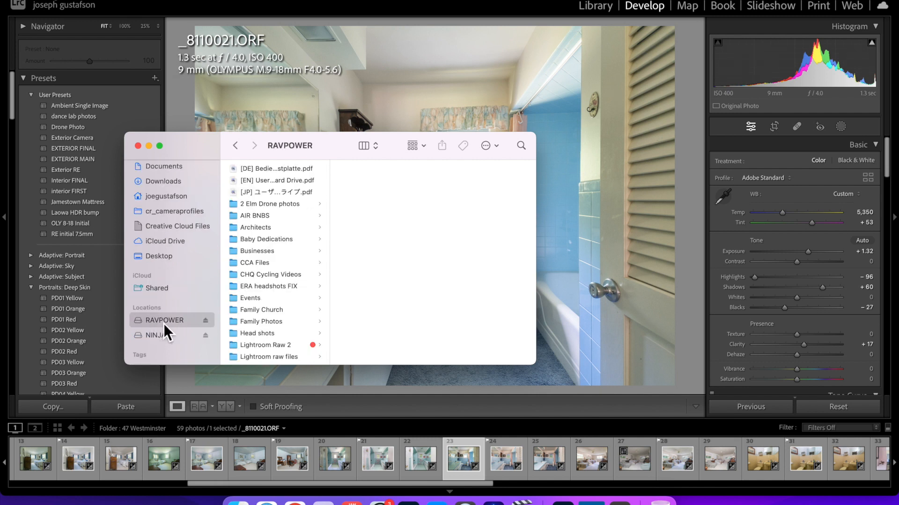
scroll(259, 313, "down", 5)
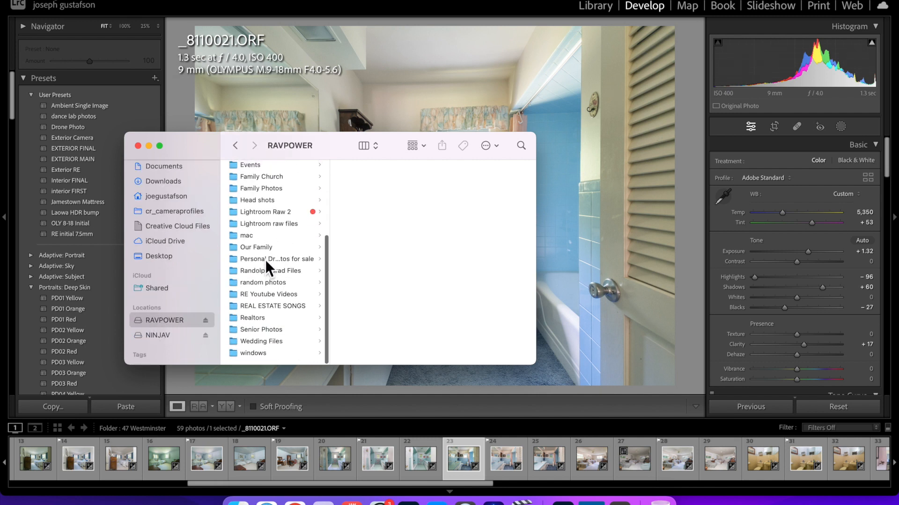
left_click(254, 320)
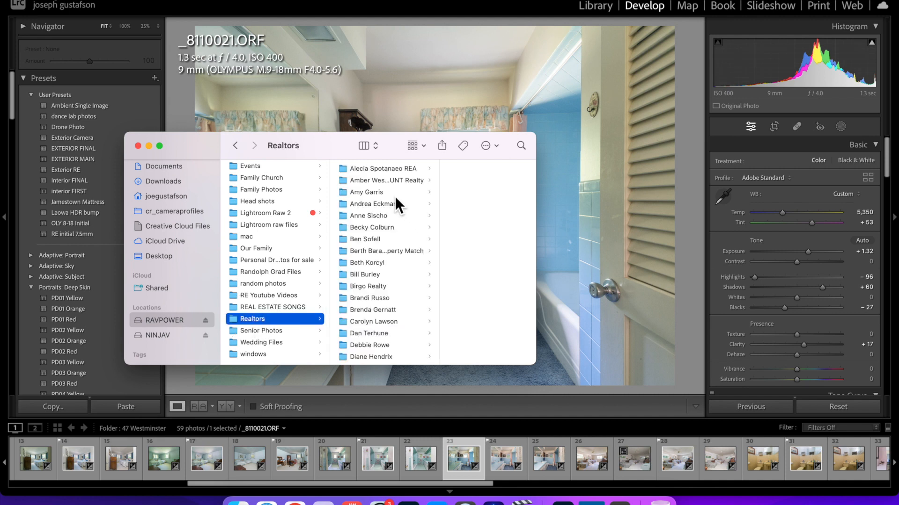
scroll(368, 285, "down", 10)
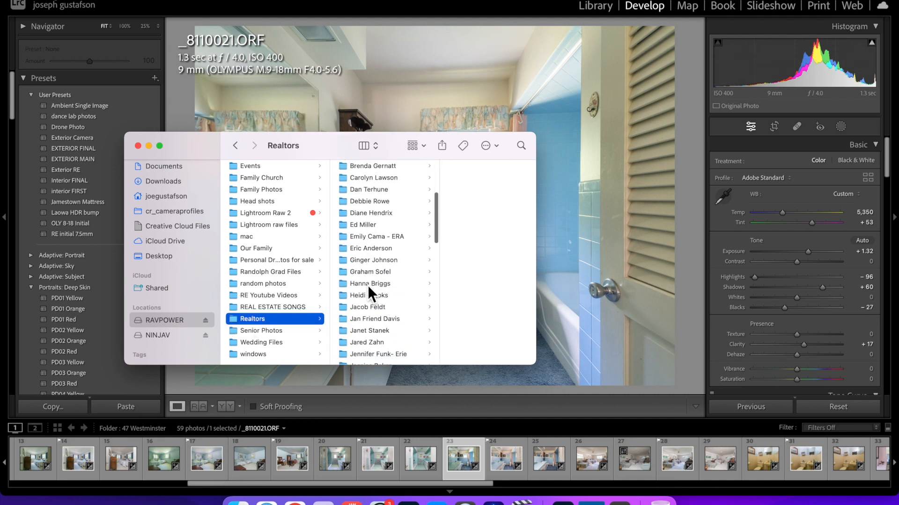
scroll(367, 286, "down", 3)
left_click(374, 286)
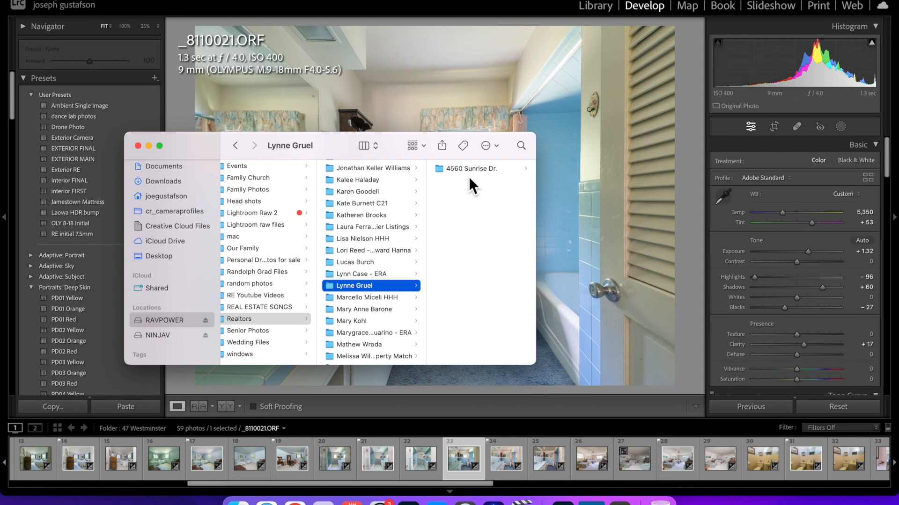
left_click(521, 146)
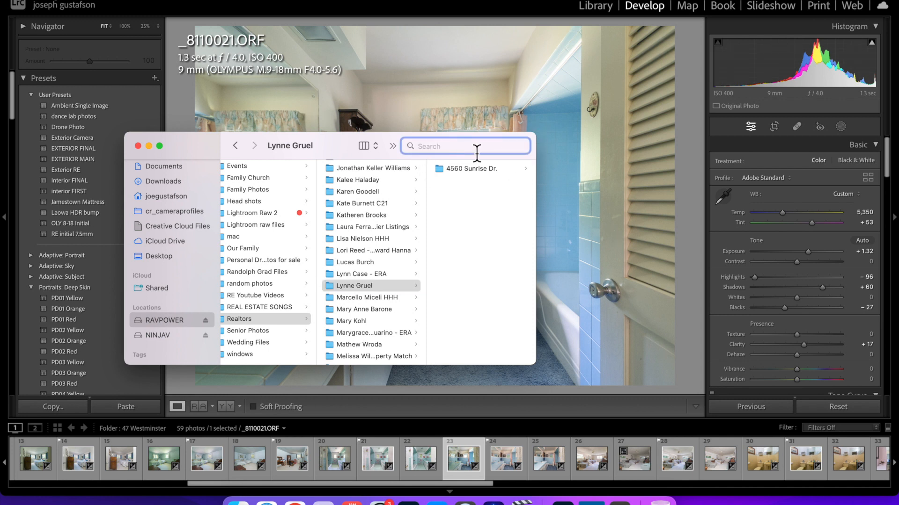
left_click(474, 171)
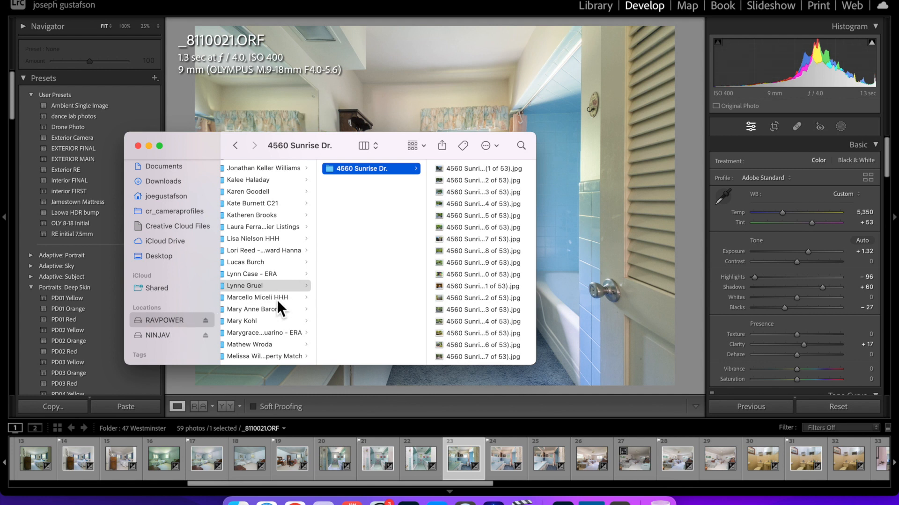
left_click(139, 147)
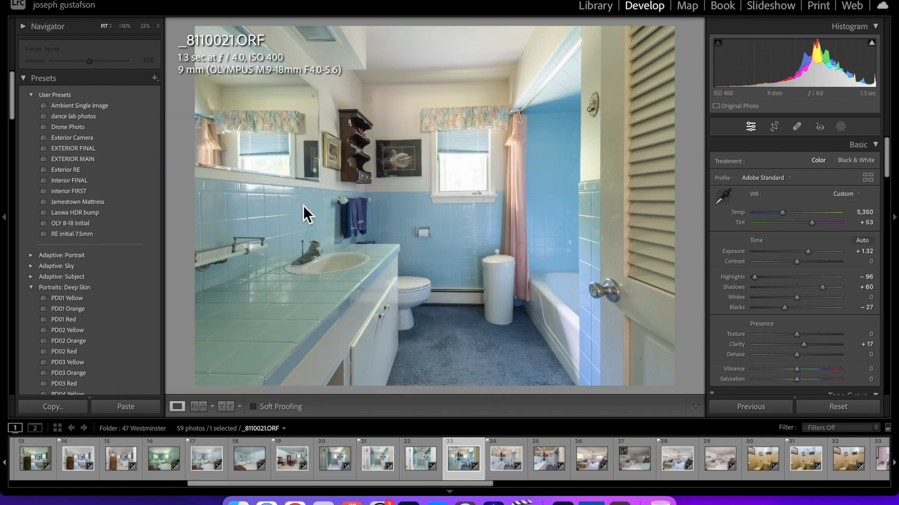
Open the export settings for photo _8110021.ORF and browse the RAVPOWER drive for a destination in the Realtors > Birgo Realty property folder
right_click(455, 447)
mouse_move(482, 432)
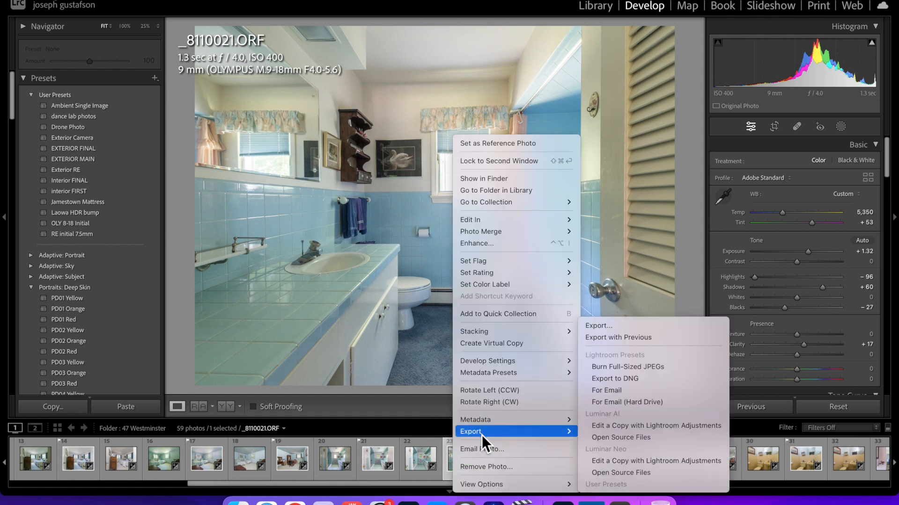
left_click(609, 326)
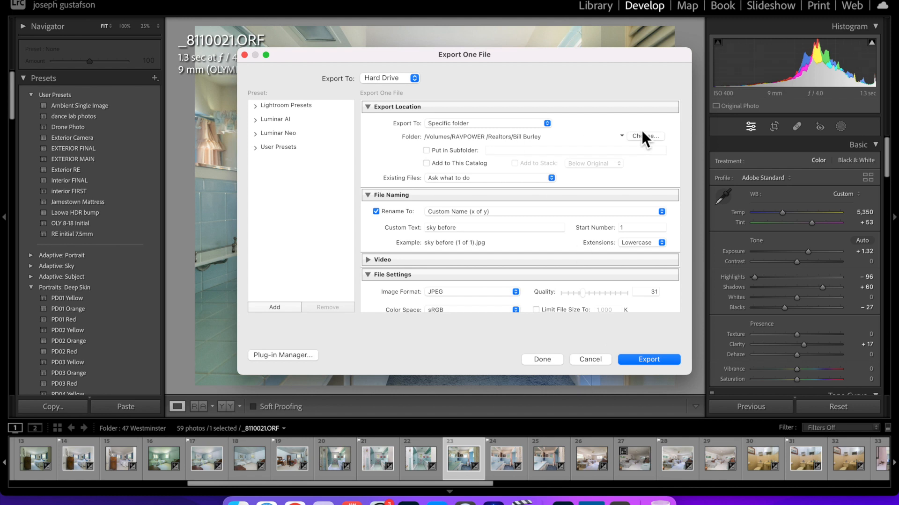
left_click(643, 135)
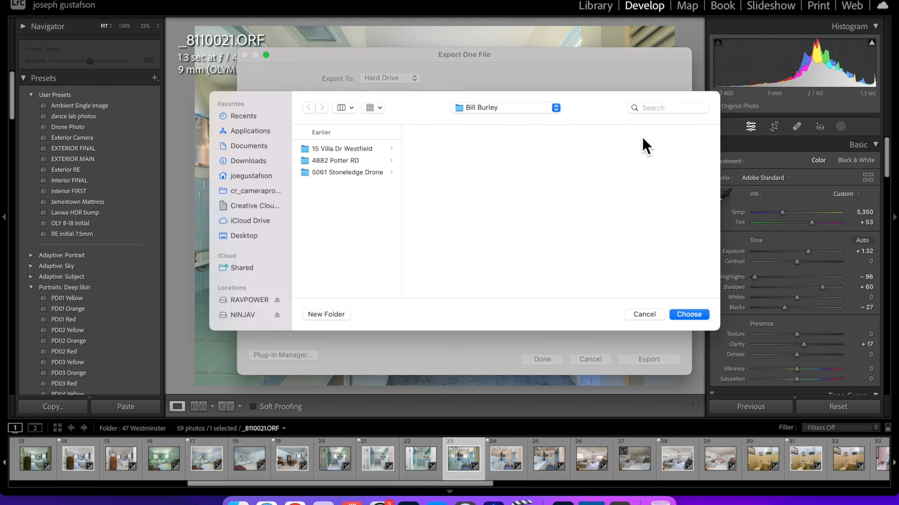
left_click(257, 297)
scroll(326, 251, "down", 10)
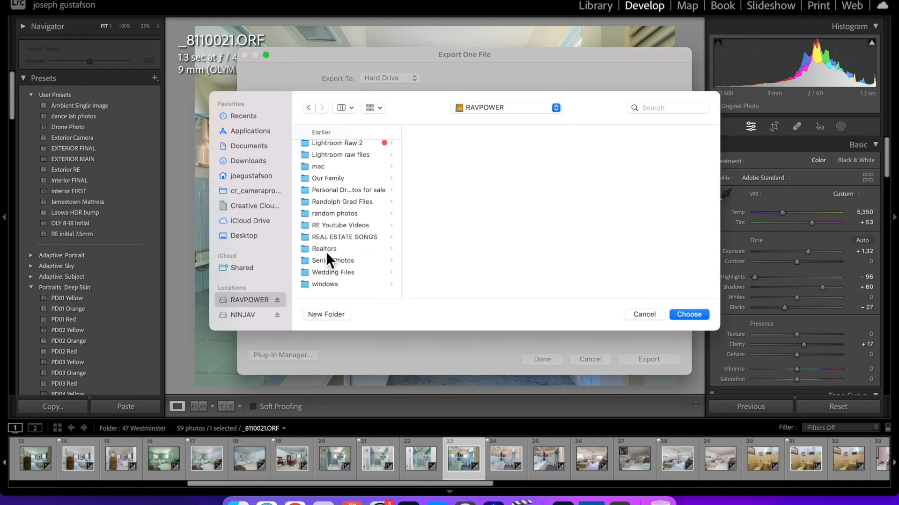
left_click(336, 253)
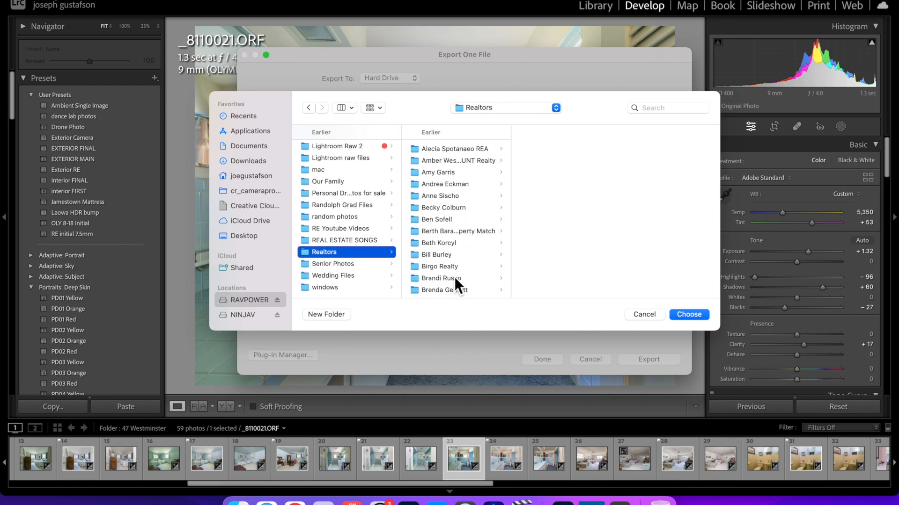
left_click(464, 266)
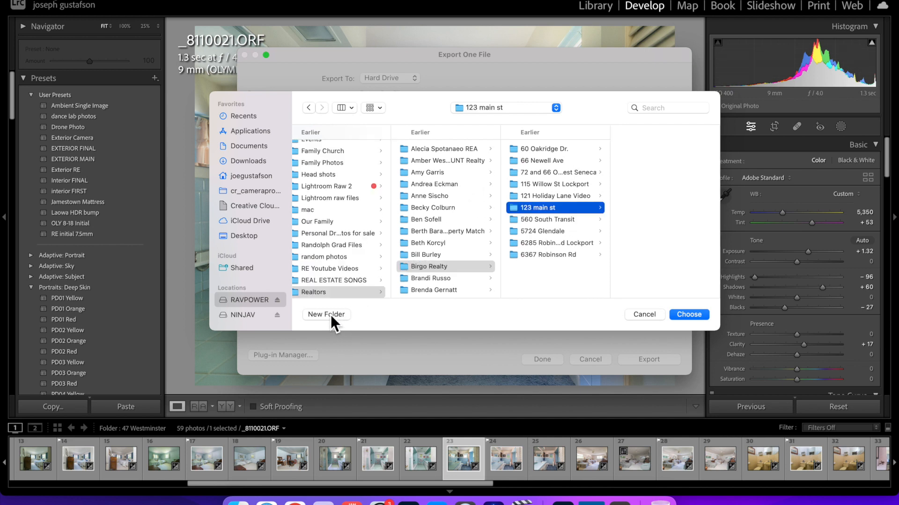
Create a subfolder named with the property's address and town, copy that name, and choose the subfolder as the export destination
left_click(331, 314)
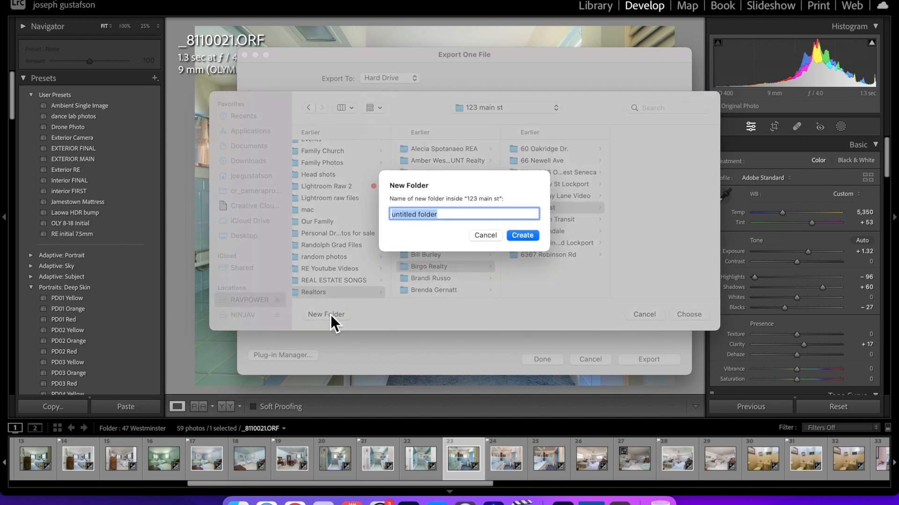
type("123 main st town")
left_click_drag(468, 215, 375, 215)
key("super+c")
left_click(524, 240)
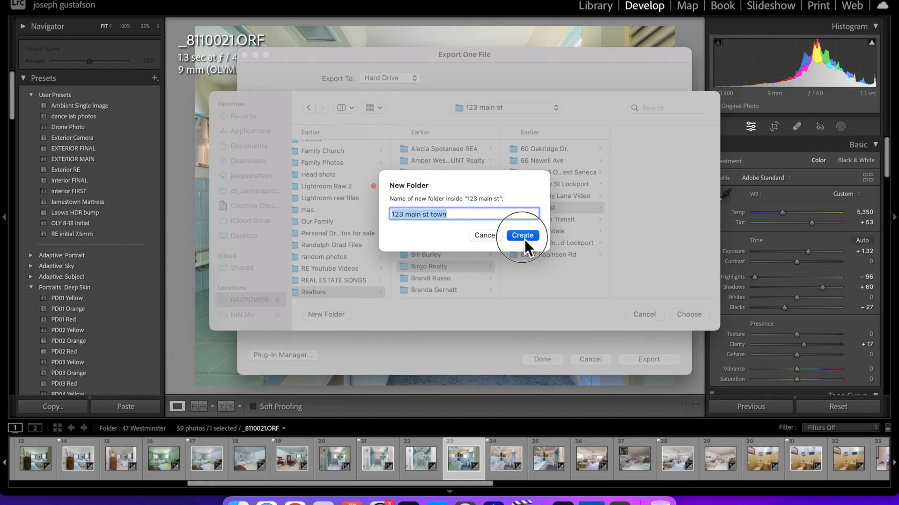
left_click(682, 318)
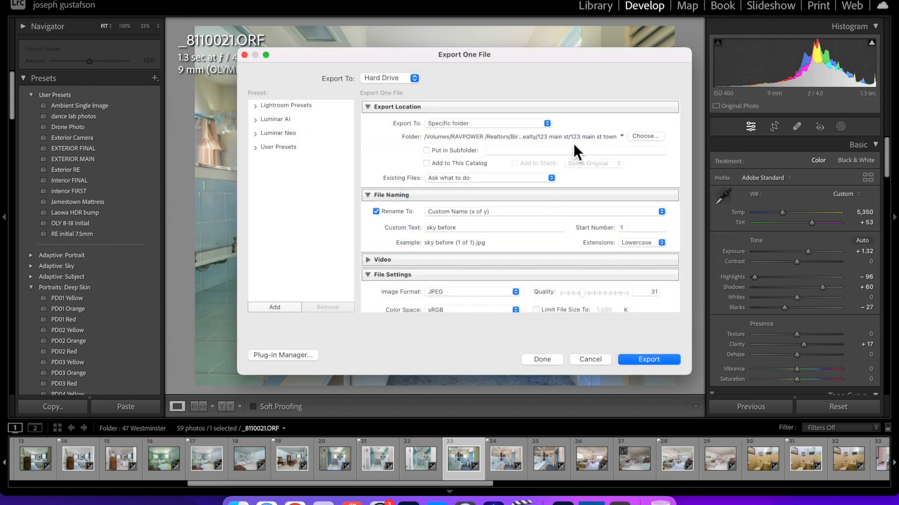
Set the custom file name to the copied property address and the JPEG quality to 24, and close the export settings without exporting
left_click(392, 223)
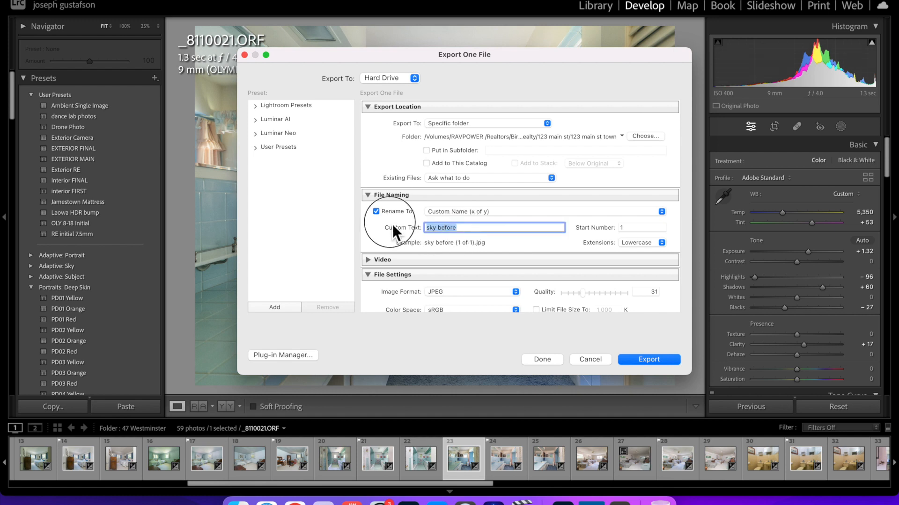
key("super+v")
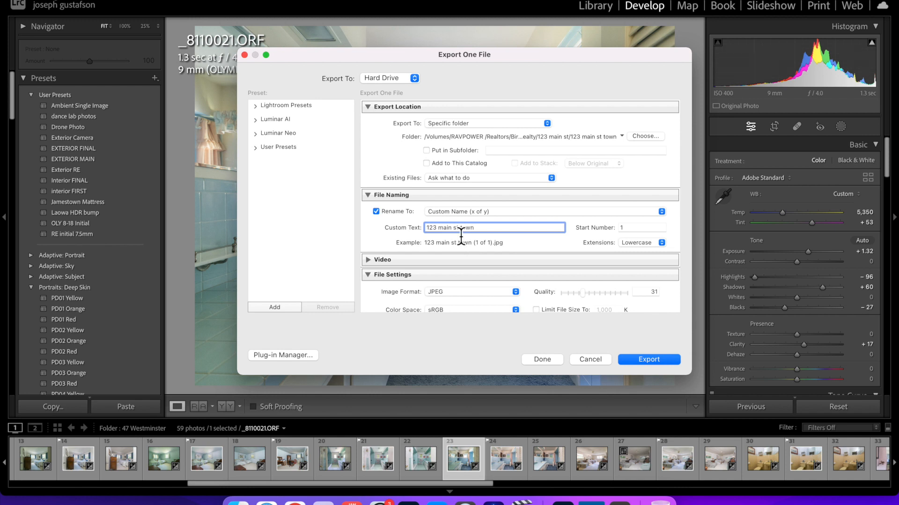
scroll(590, 290, "down", 4)
mouse_move(584, 203)
left_mouse_down()
mouse_move(610, 202)
mouse_move(579, 203)
left_mouse_up()
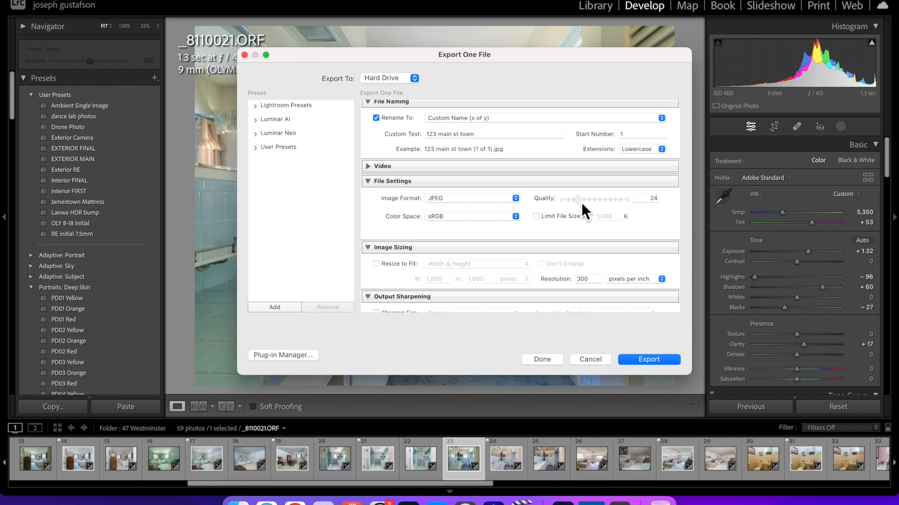
scroll(583, 213, "down", 5)
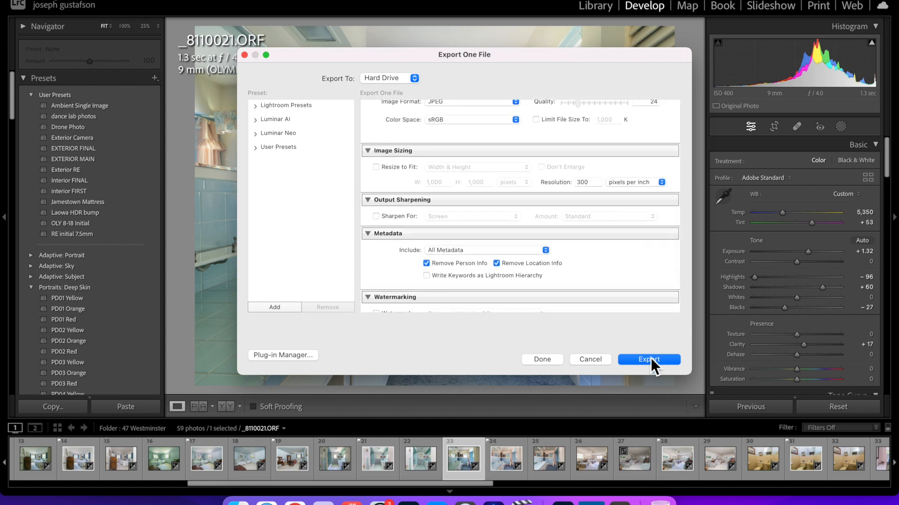
left_click(245, 56)
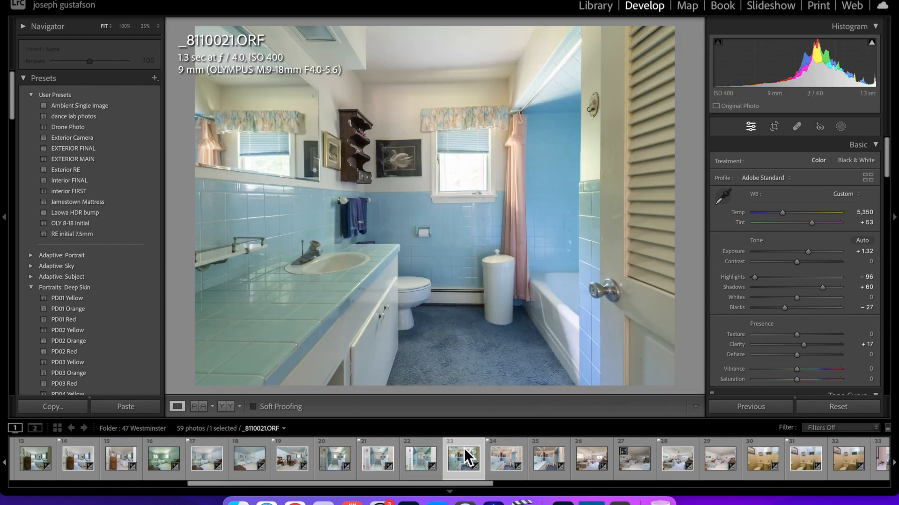
Select the bathroom photo _8110022.ORF in the filmstrip and flag it as a pick
left_click(502, 460)
left_click(546, 469)
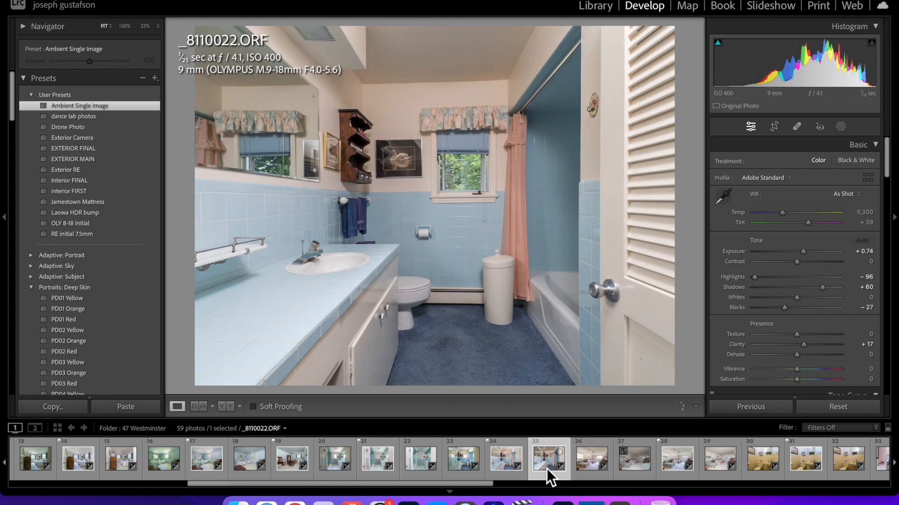
key("p")
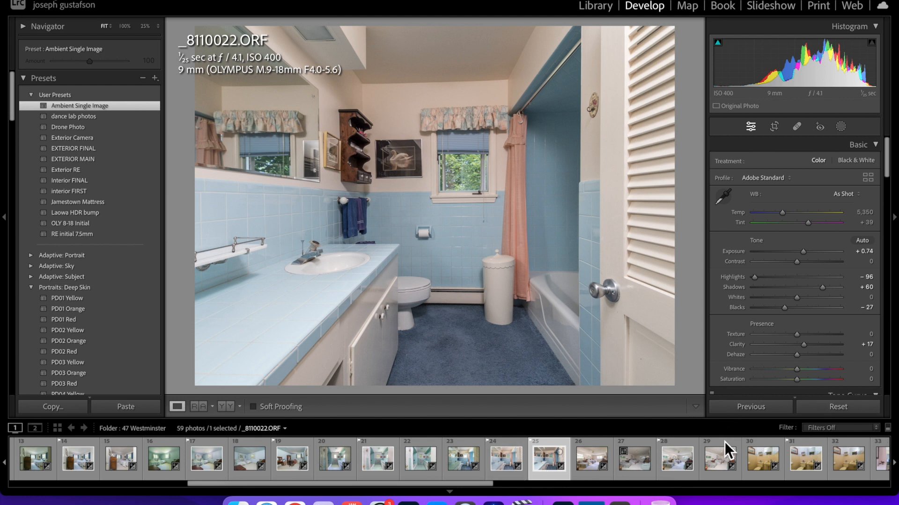
Filter the filmstrip to show only flagged photos
scroll(742, 470, "down", 5)
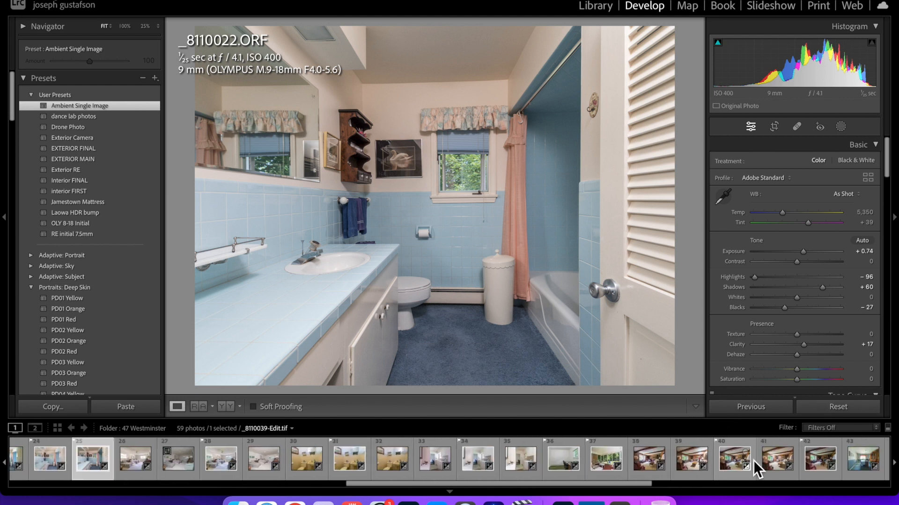
left_click(877, 432)
left_click(820, 442)
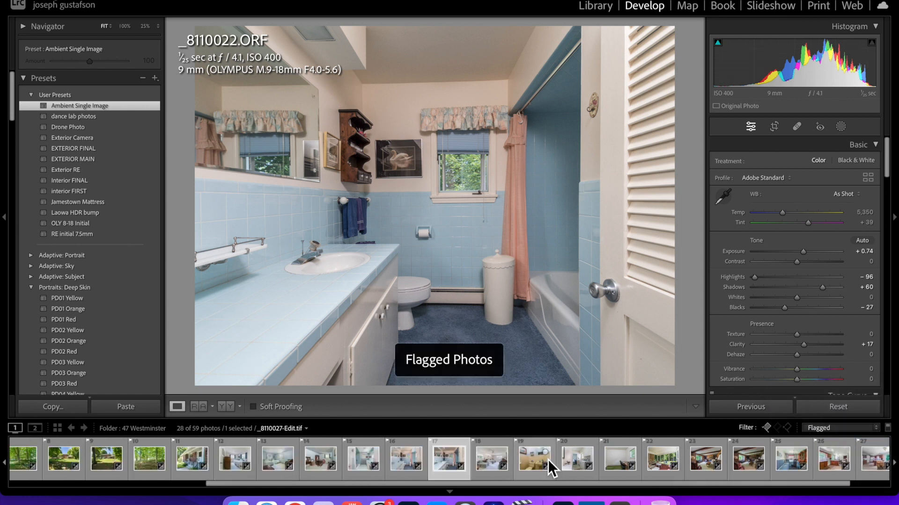
Select all flagged photos in the filmstrip, from the first exterior shot through the last image
scroll(547, 464, "up", 3)
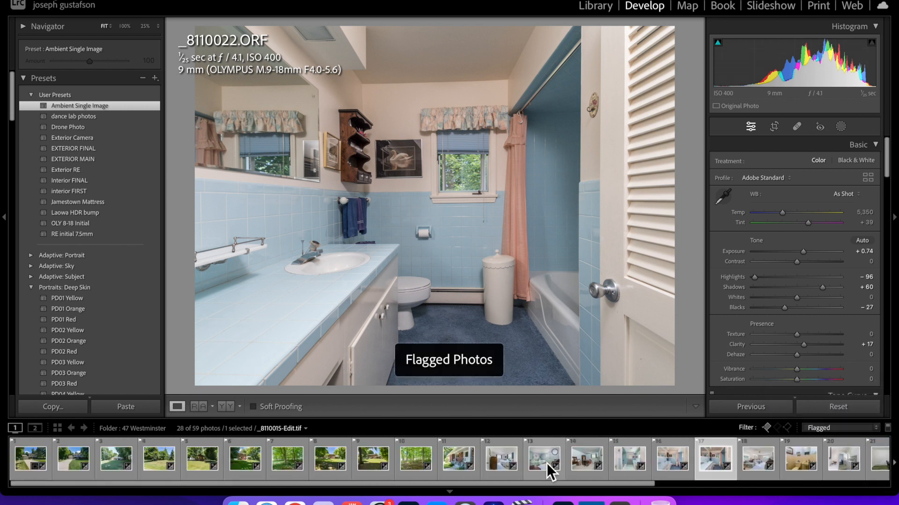
left_click(23, 463)
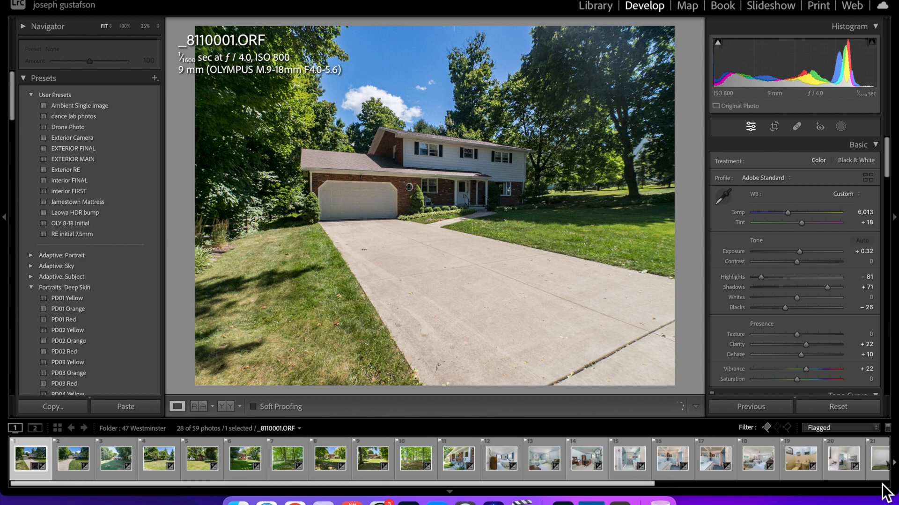
scroll(822, 470, "down", 4)
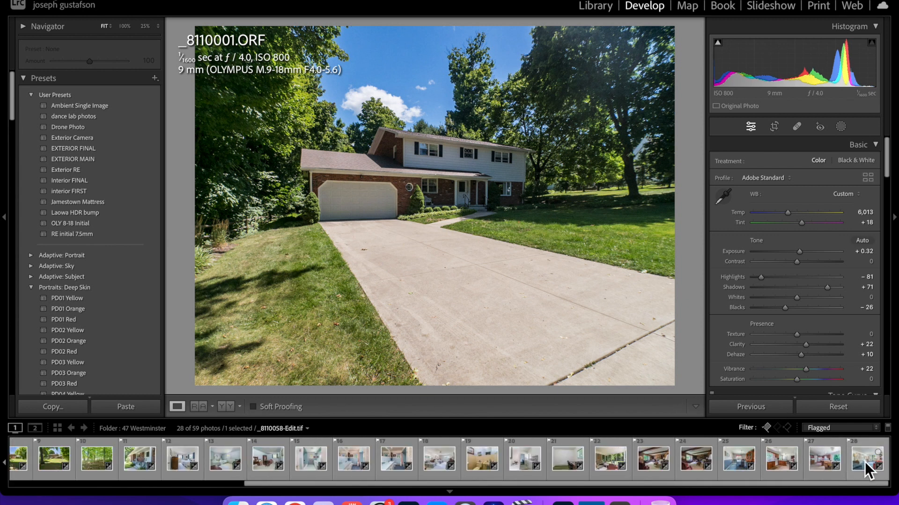
left_click(864, 462, "shift")
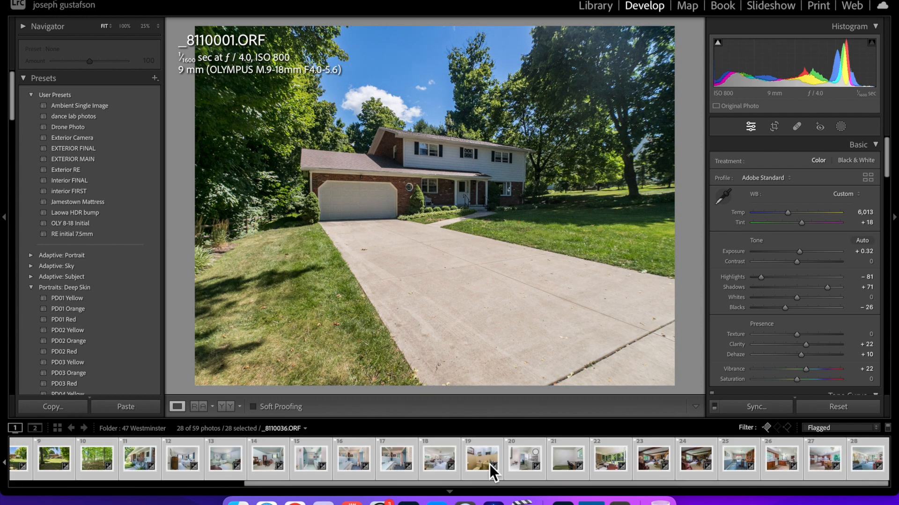
Review the destination folder and custom file name in the export settings for the selected photos, and cancel the export
right_click(436, 460)
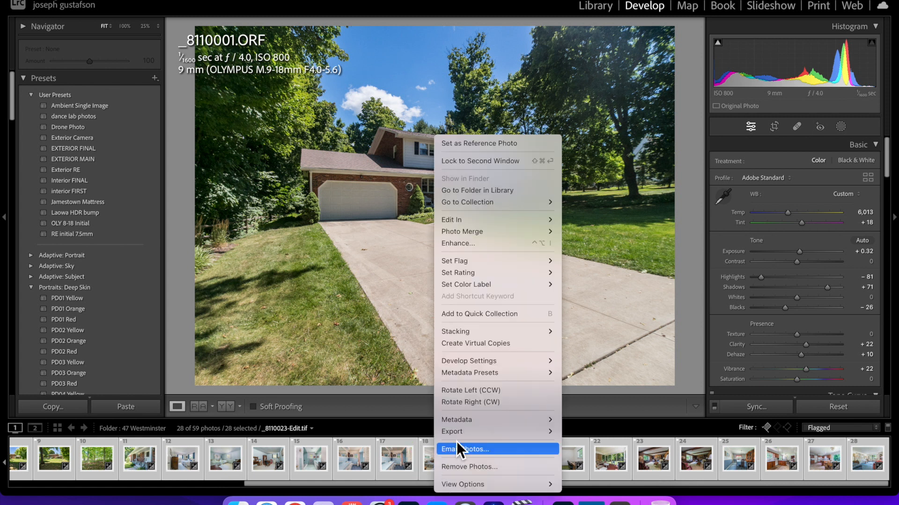
mouse_move(463, 434)
left_click(610, 327)
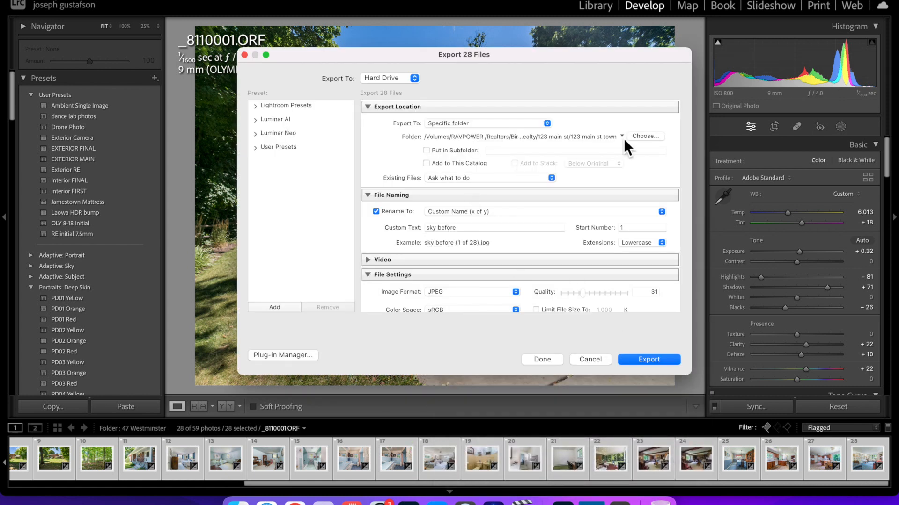
left_click(644, 135)
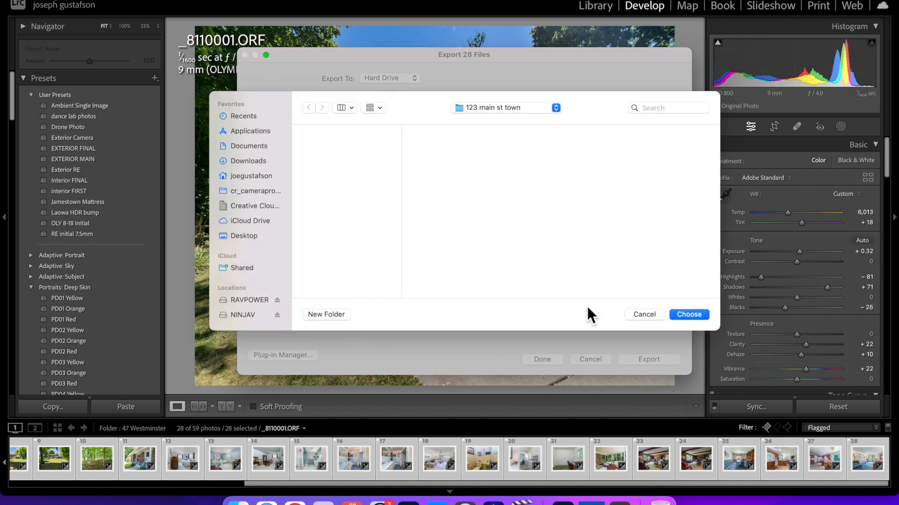
left_click(635, 315)
triple_click(480, 228)
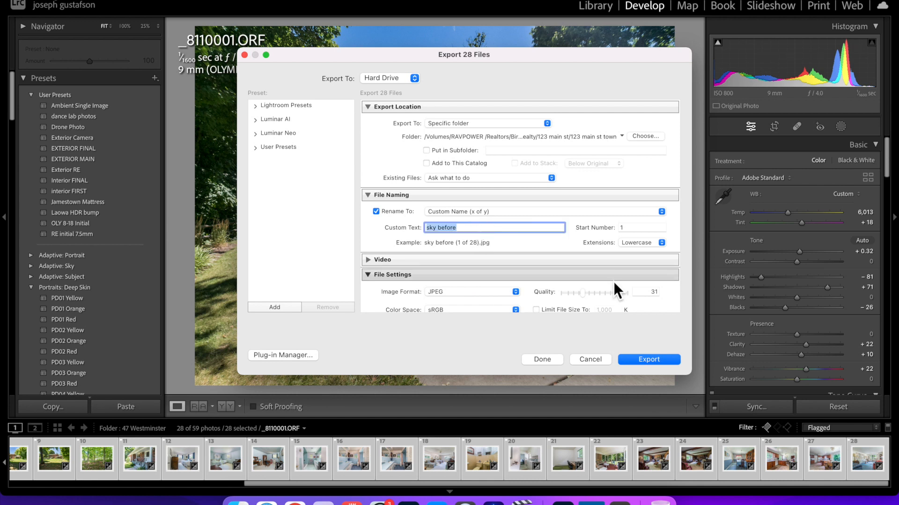
left_click(591, 361)
Switch to Finder and open the Realtors folder on the RAVPOWER drive
left_click(238, 503)
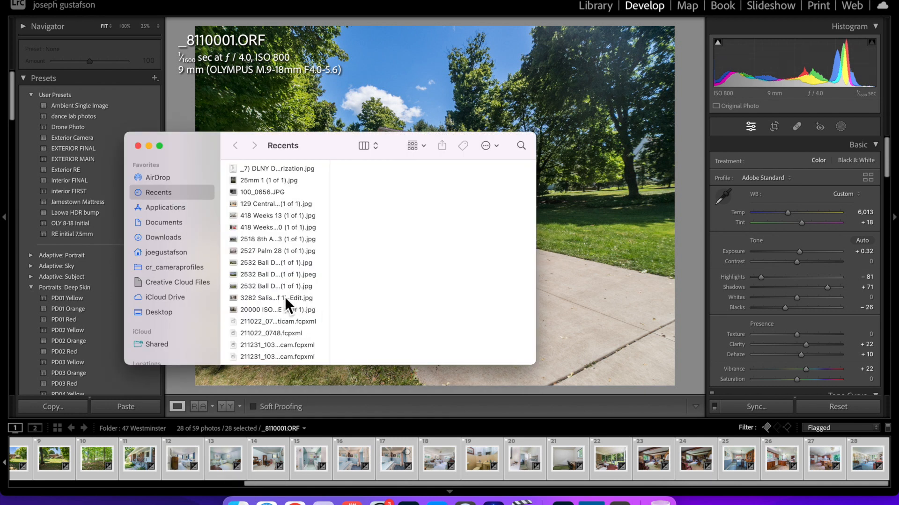
scroll(175, 314, "down", 3)
left_click(168, 321)
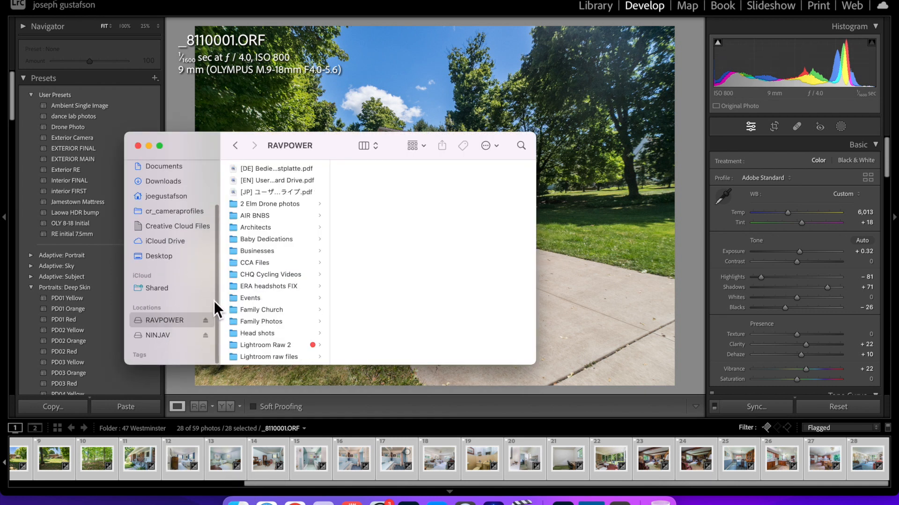
scroll(270, 280, "down", 5)
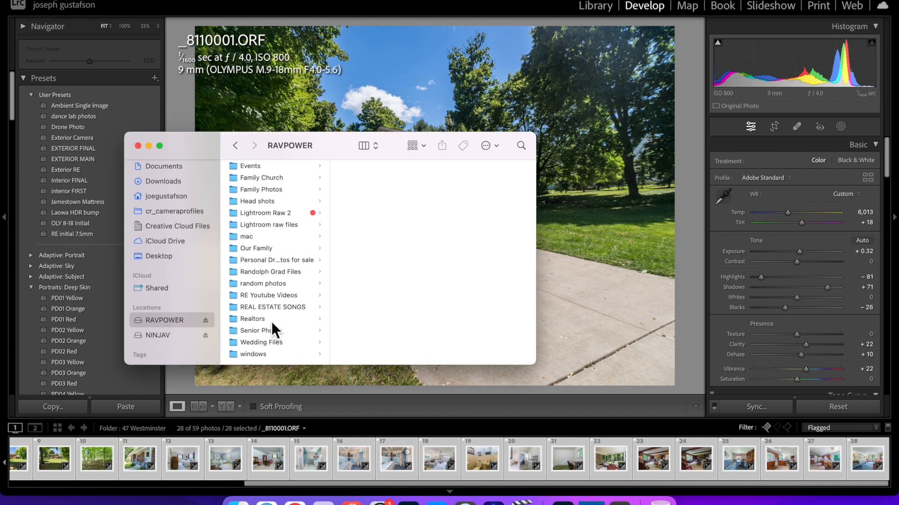
left_click(269, 318)
Open the first property folder inside the realtor folder listed just above Birgo Realty
left_click(371, 230)
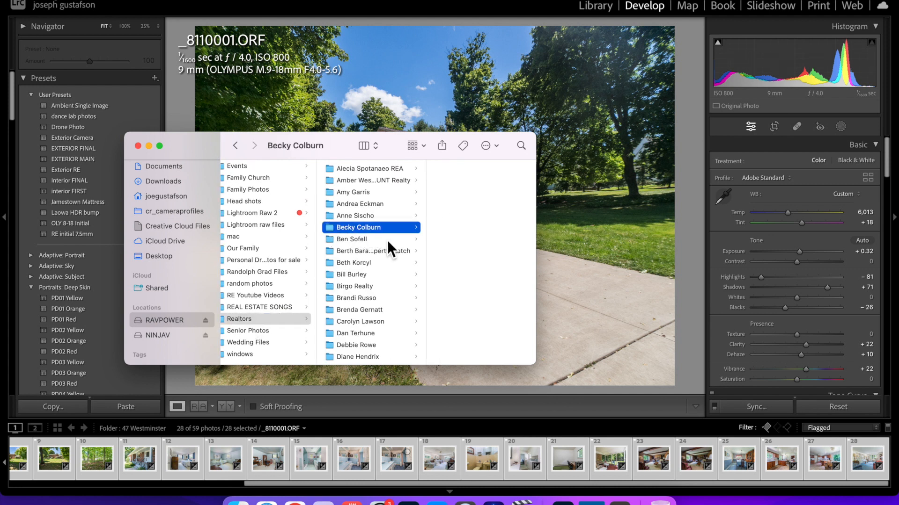
left_click(361, 264)
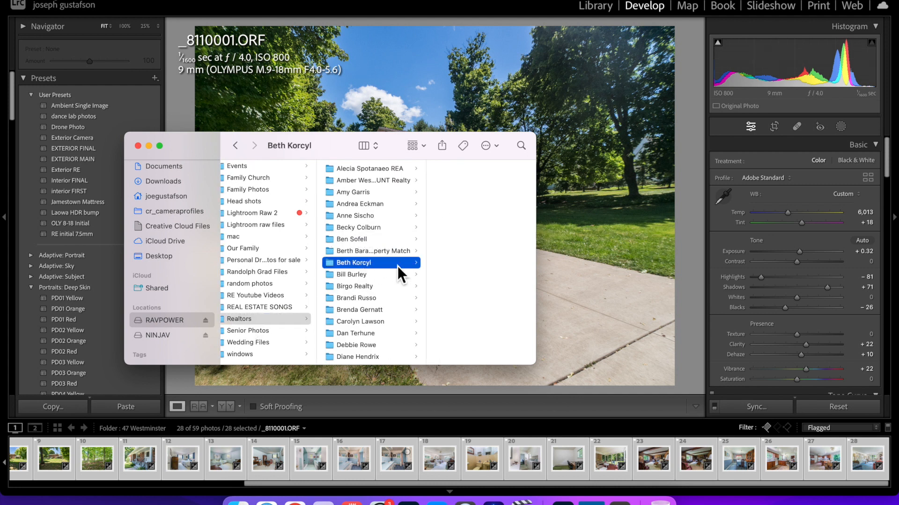
left_click(367, 276)
left_click(461, 172)
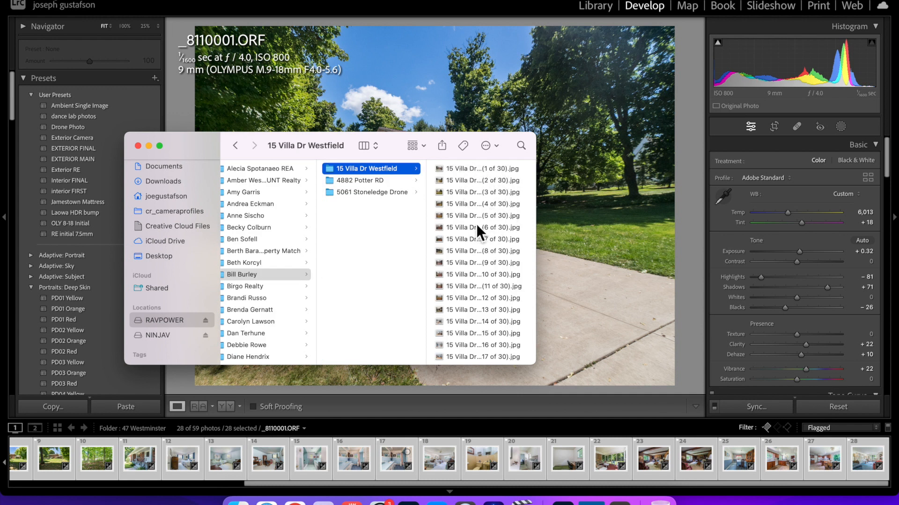
Look through the exported JPEGs in the property folder and select all of them
scroll(476, 225, "down", 5)
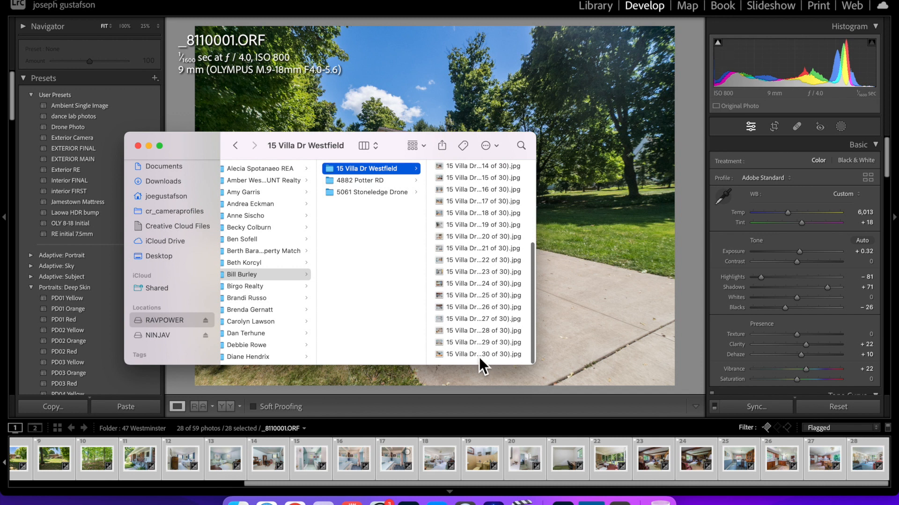
scroll(479, 357, "up", 5)
left_click(464, 355)
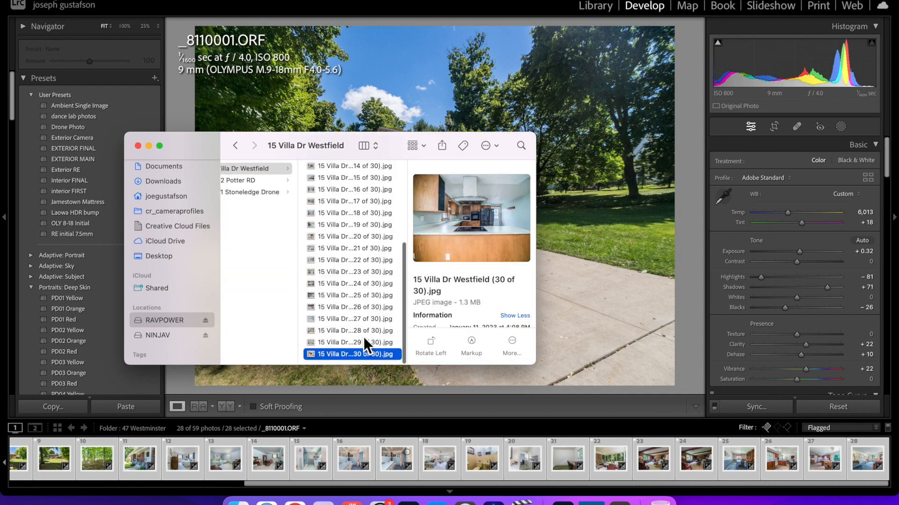
scroll(363, 337, "up", 5)
key("super+a")
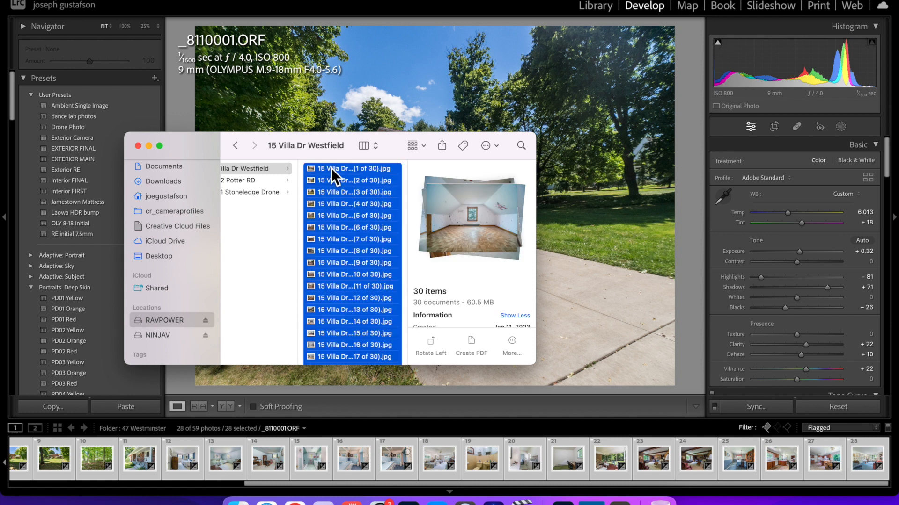
Switch to Chrome, load wetransfer.com and expand the browser window to fill the screen
left_click(295, 502)
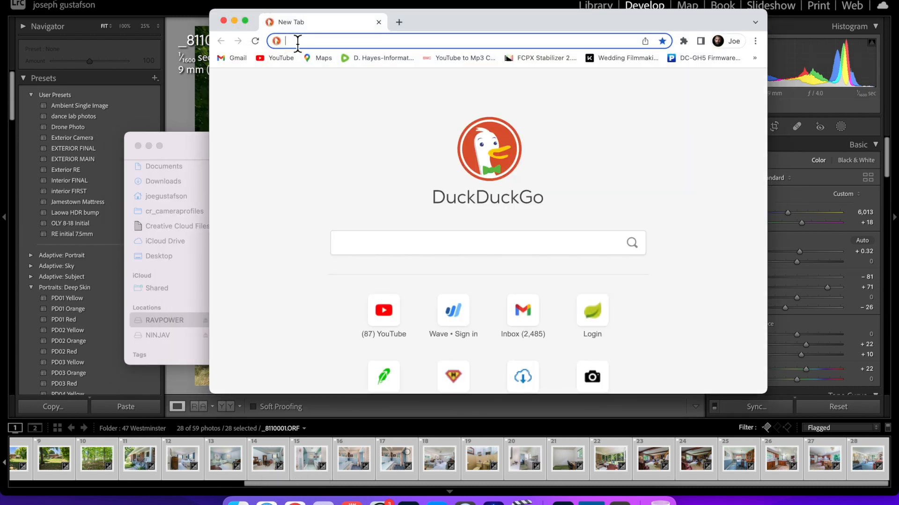
type("wetransfe")
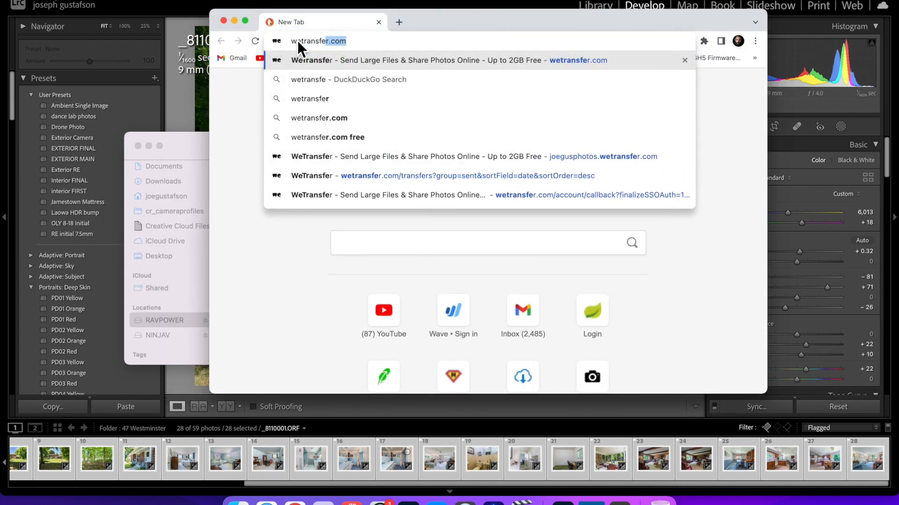
type("r.com")
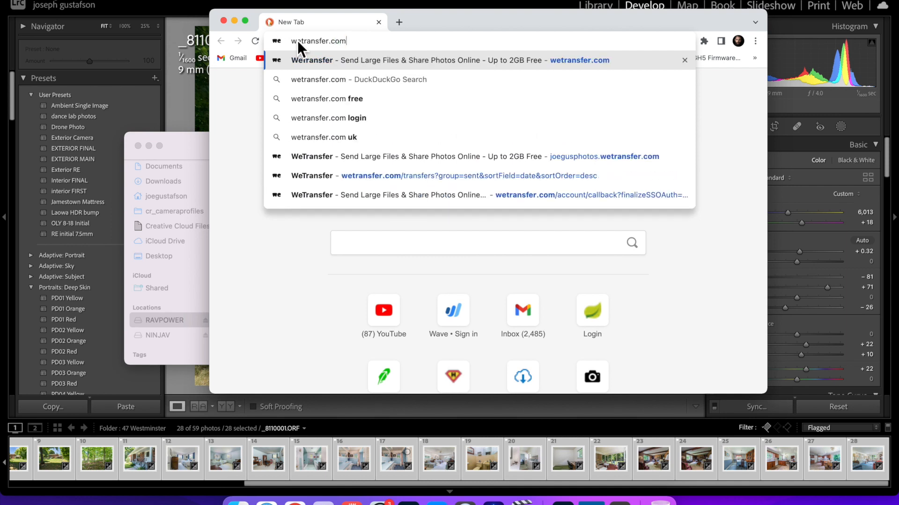
key("Return")
left_click(248, 21)
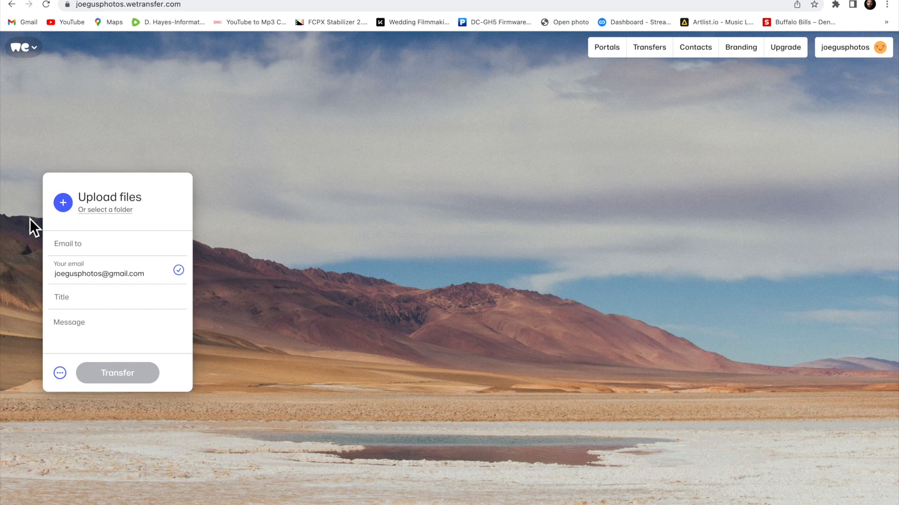
Preview the file picker for uploading files, cancel it, and go to the recipient email field
left_click(64, 204)
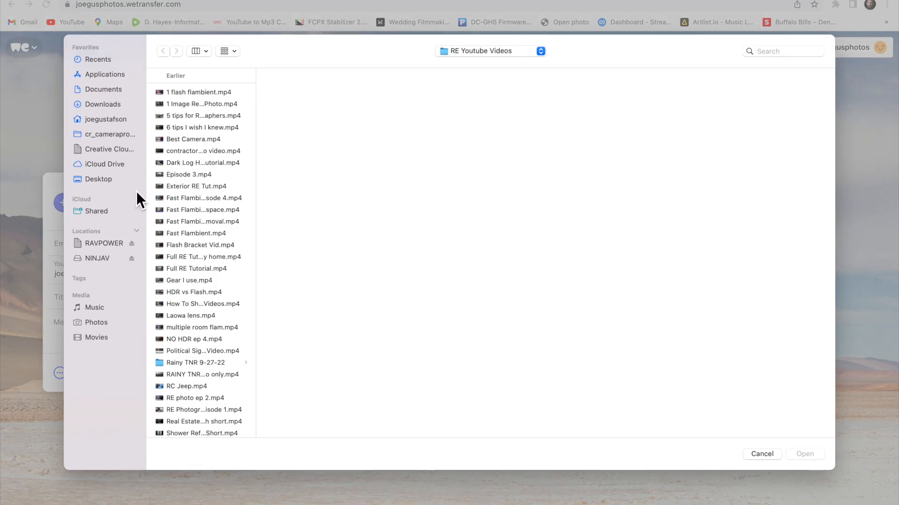
left_click(774, 455)
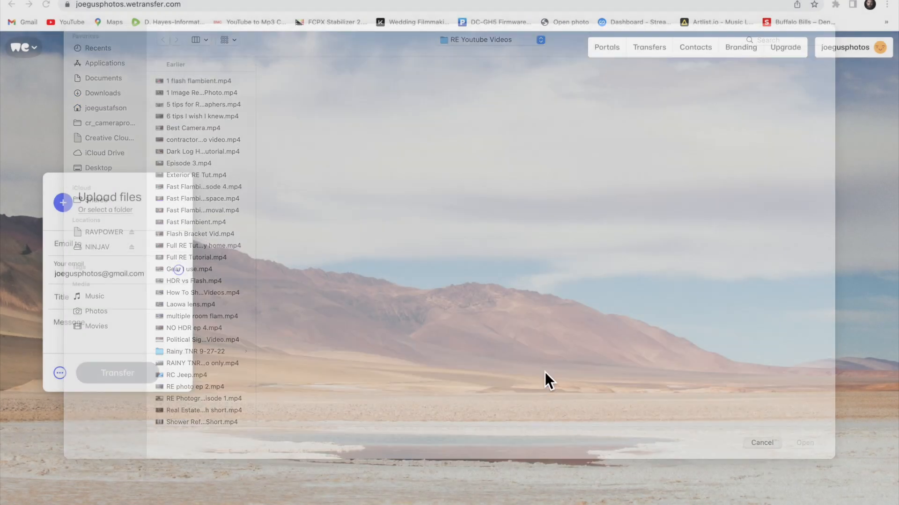
left_click(76, 247)
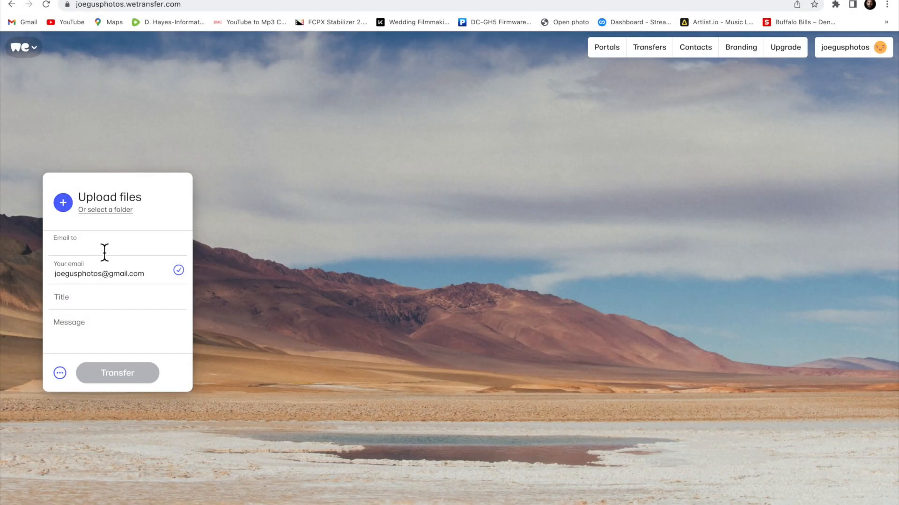
Enter the property's address as the transfer title and place the cursor in the message field
left_click(78, 307)
type("123 main st town")
left_click(92, 325)
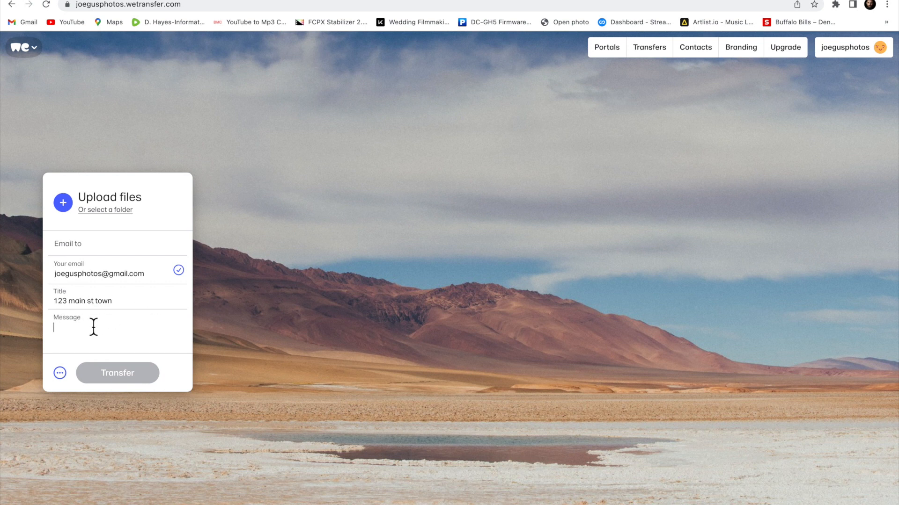